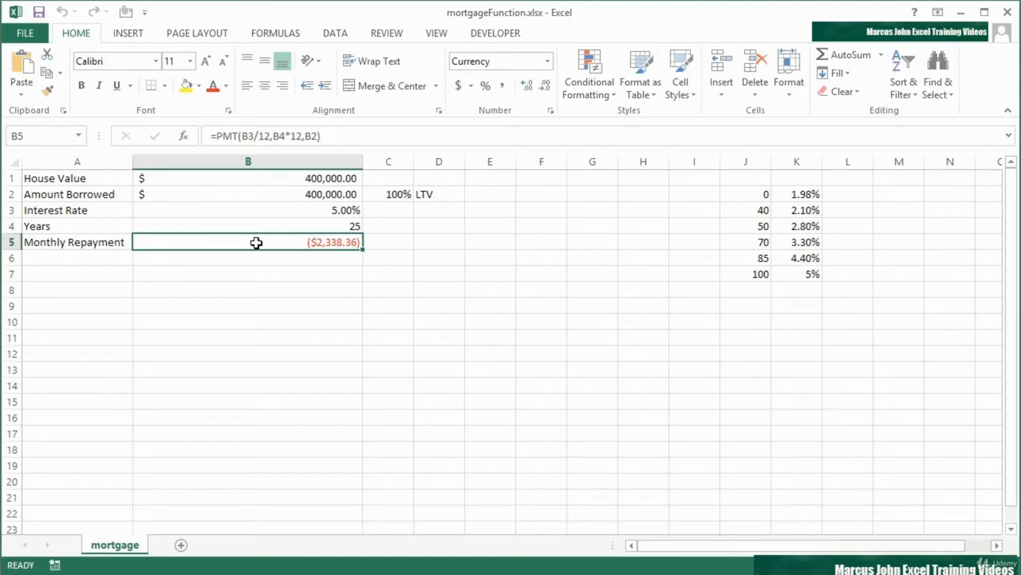
Step: Copy the monthly repayment formula from B5 and enter it in B6 as plain text with a leading apostrophe
double_click(256, 243)
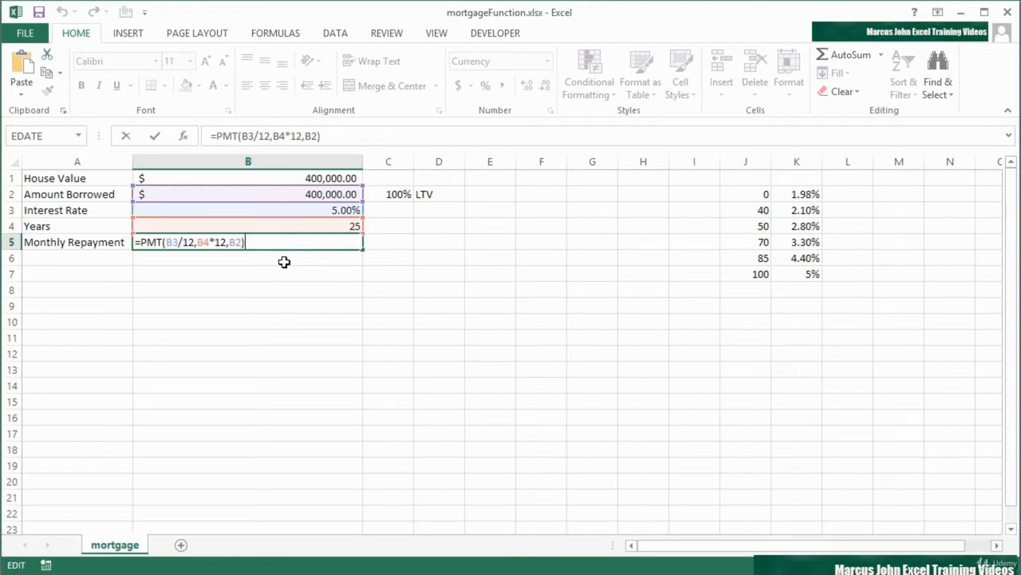
key(Return)
key(Up)
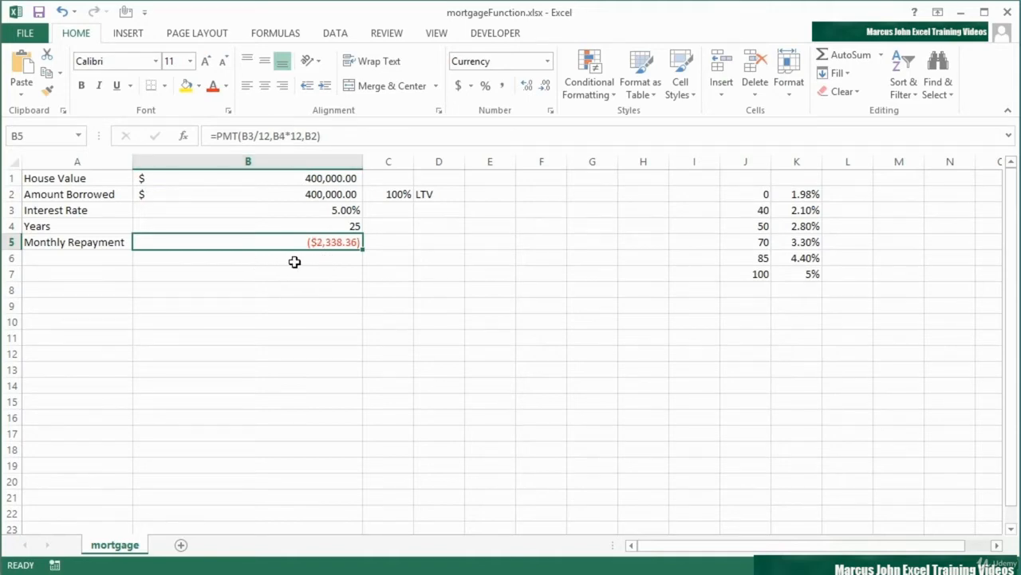
double_click(274, 245)
drag(276, 242, 139, 241)
key(ctrl+c)
key(Escape)
double_click(229, 258)
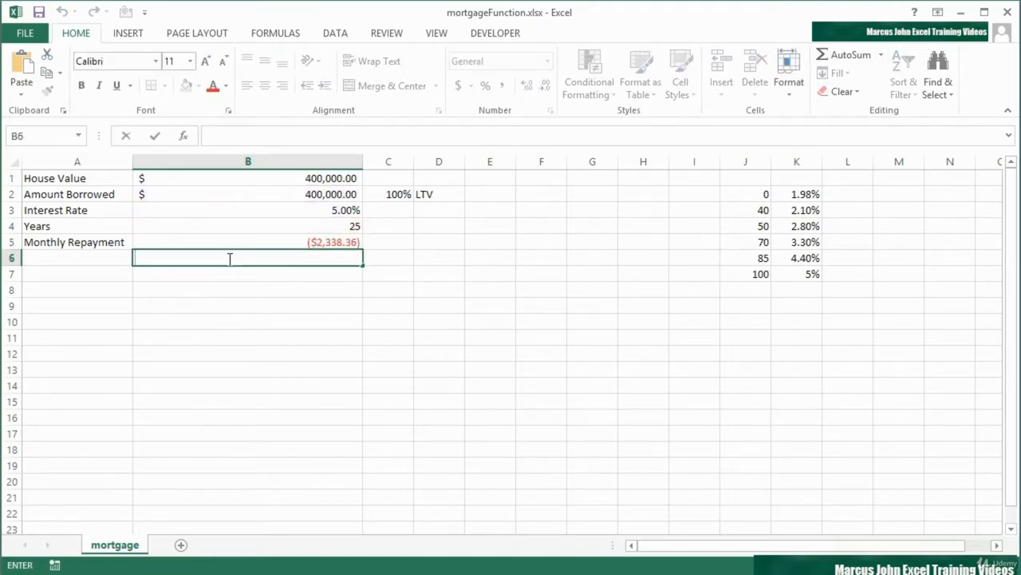
text('=)
key(ctrl+v)
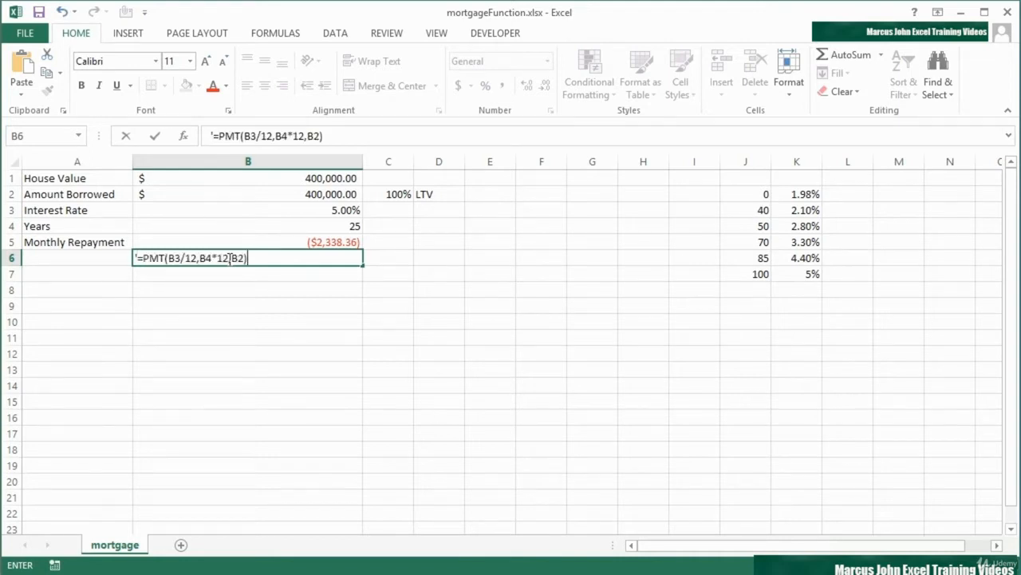
key(Return)
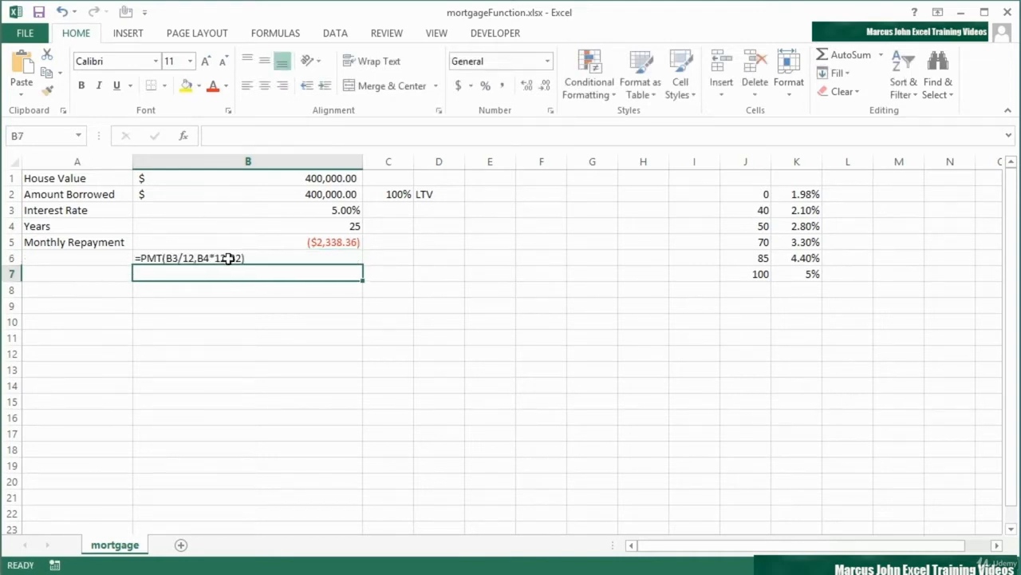
click(229, 257)
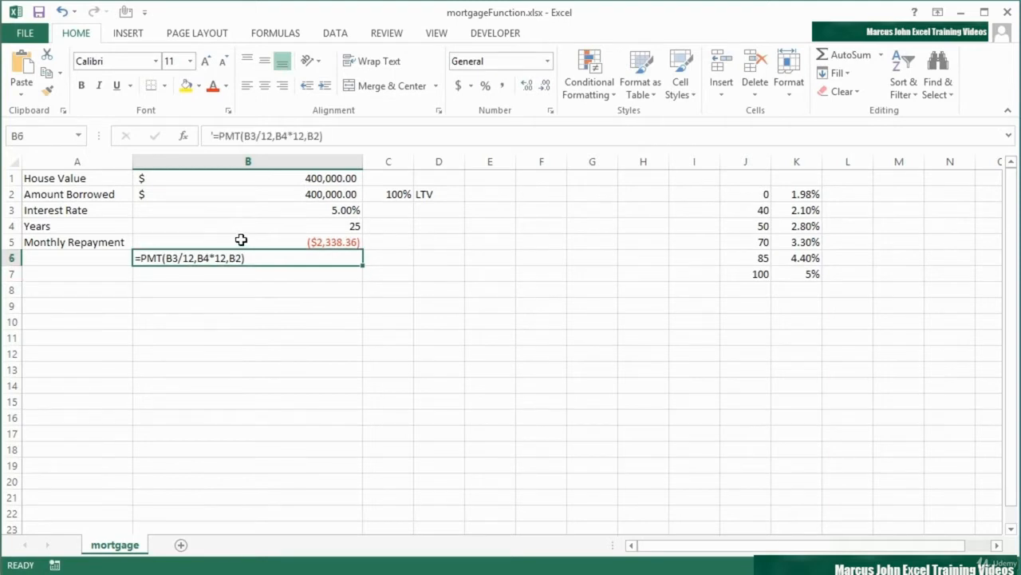
Step: Change the repayment formula in B5 to weekly periods: =PMT(B3/52,B4*52,B2)
click(246, 241)
double_click(248, 241)
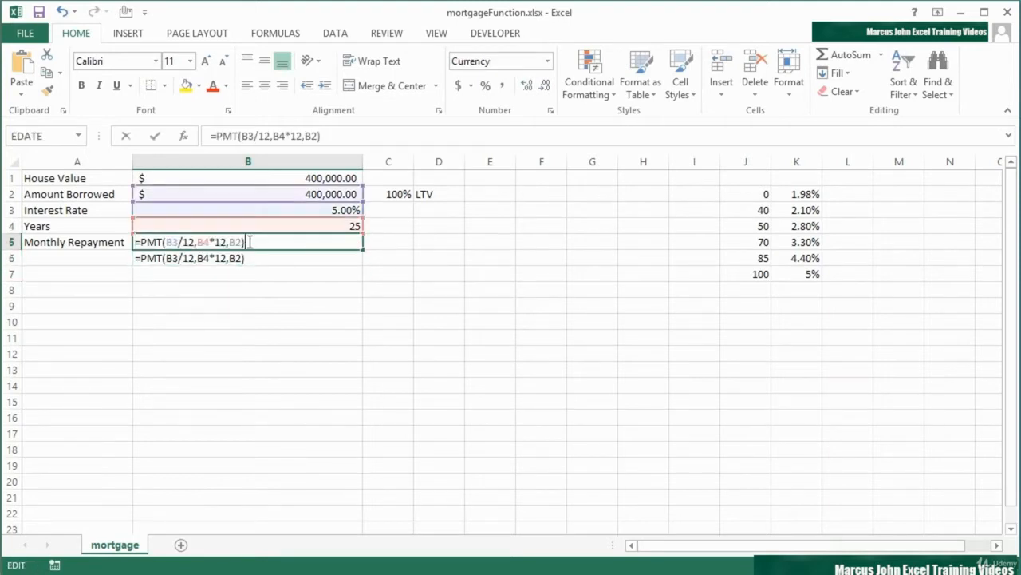
click(221, 242)
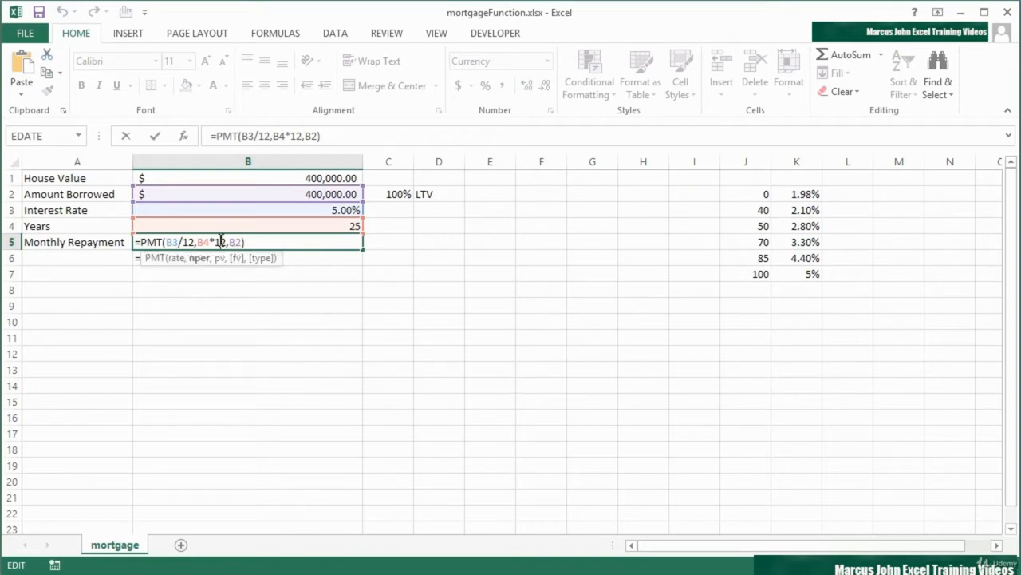
key(Right)
key(BackSpace)
key(BackSpace)
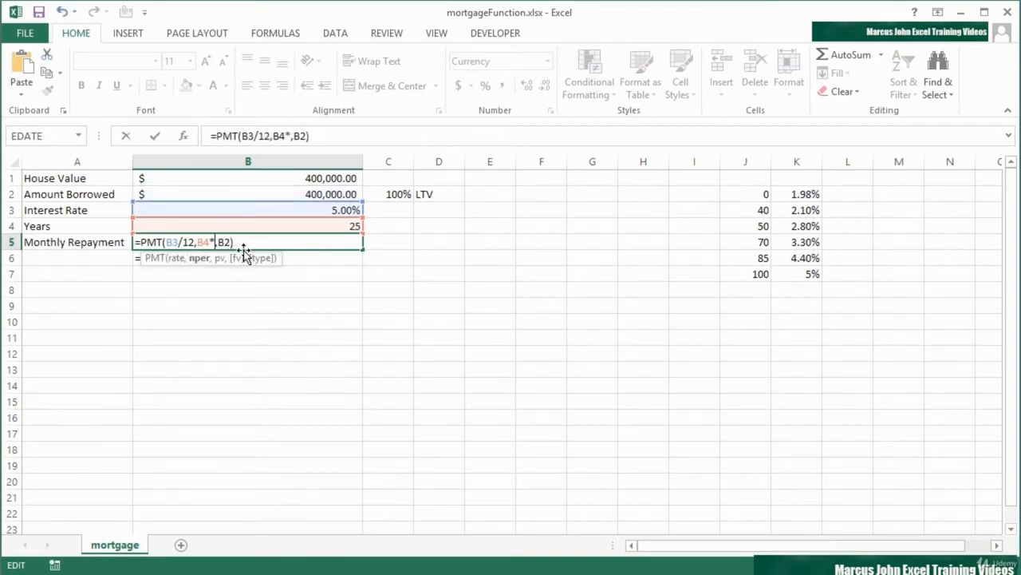
text(52)
click(189, 241)
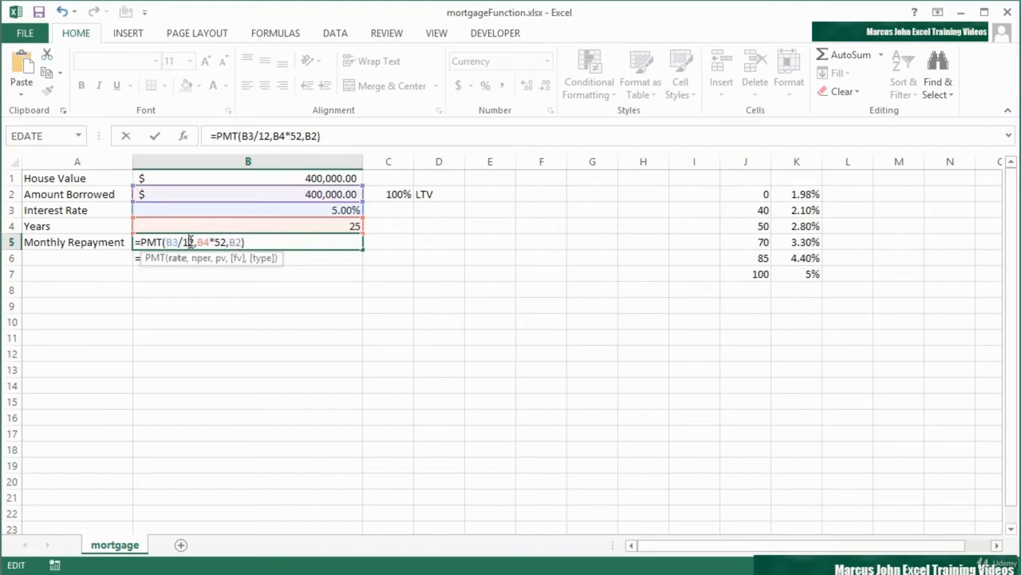
key(BackSpace)
key(BackSpace)
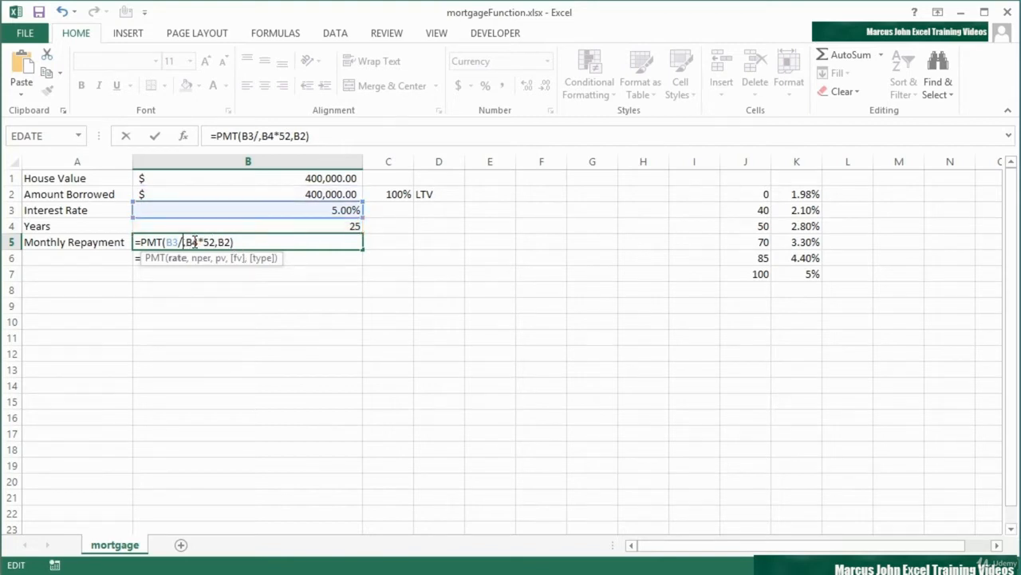
text(52)
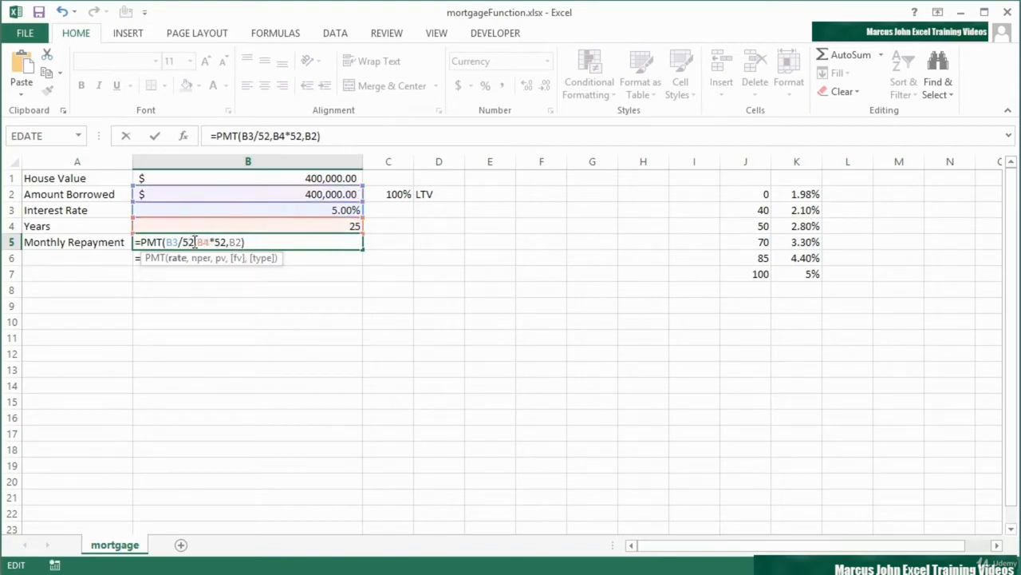
key(Return)
click(194, 241)
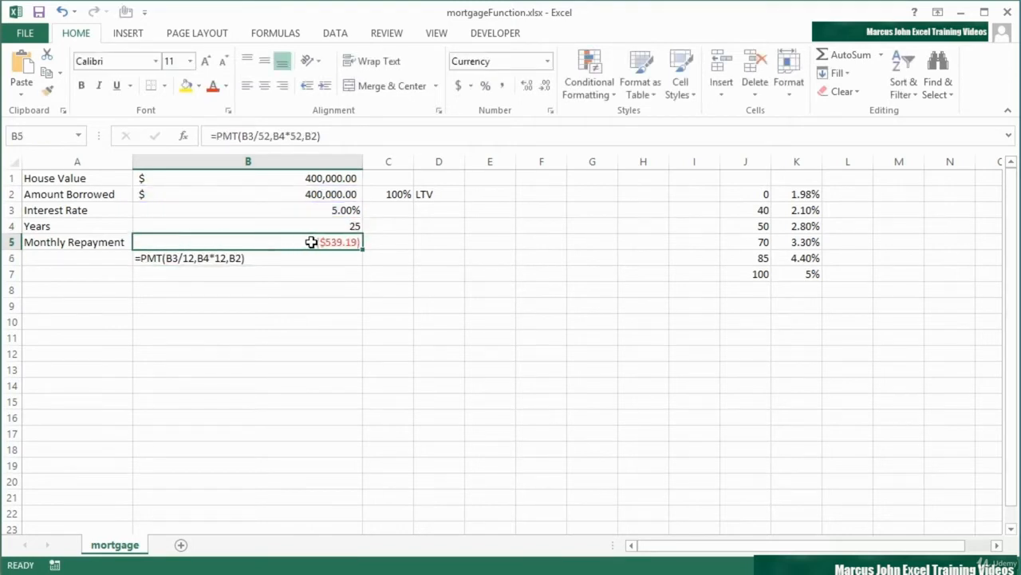
Step: Review the formula in B5, then undo its last change to weekly periods
double_click(244, 240)
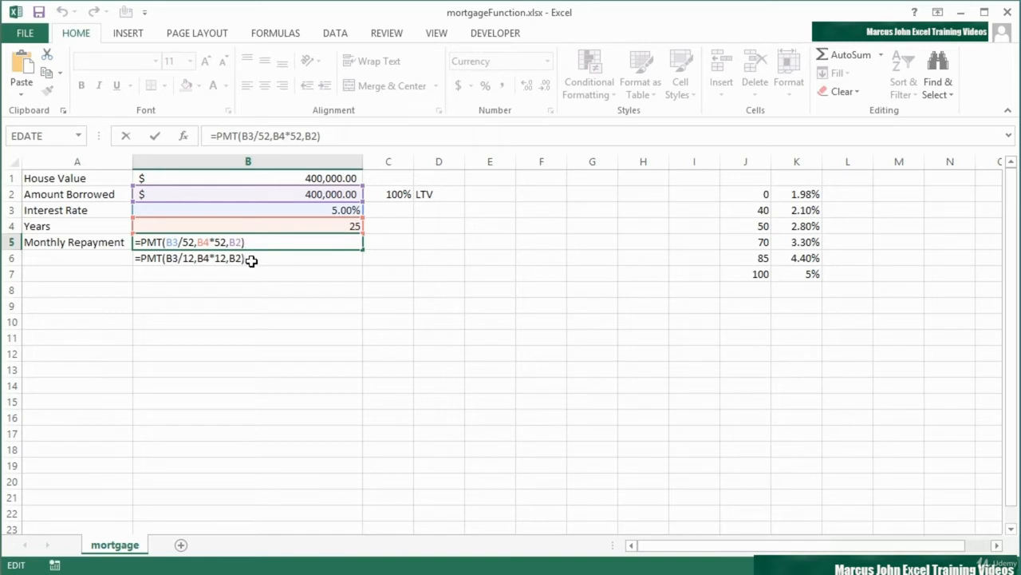
key(ctrl+Return)
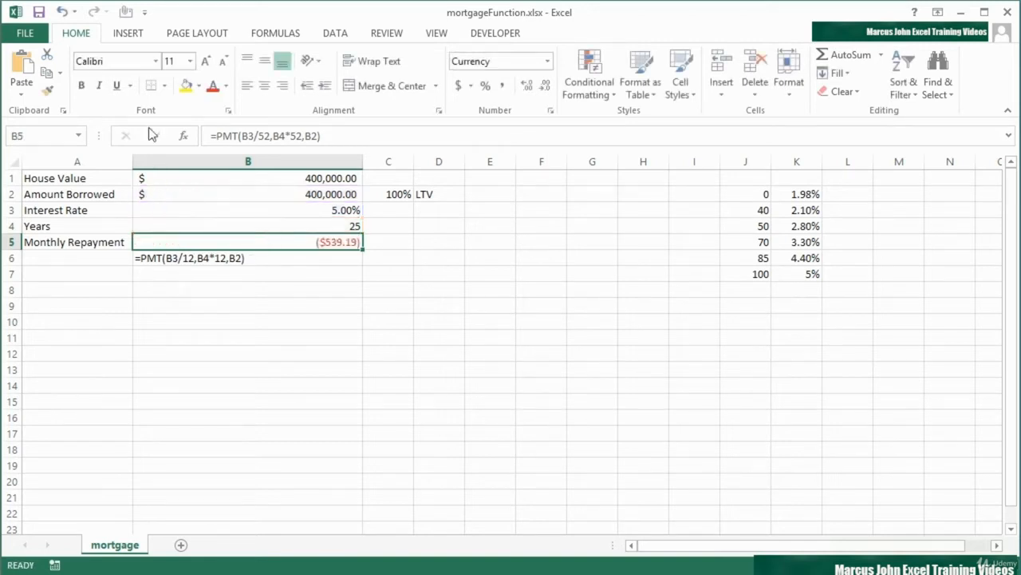
click(62, 12)
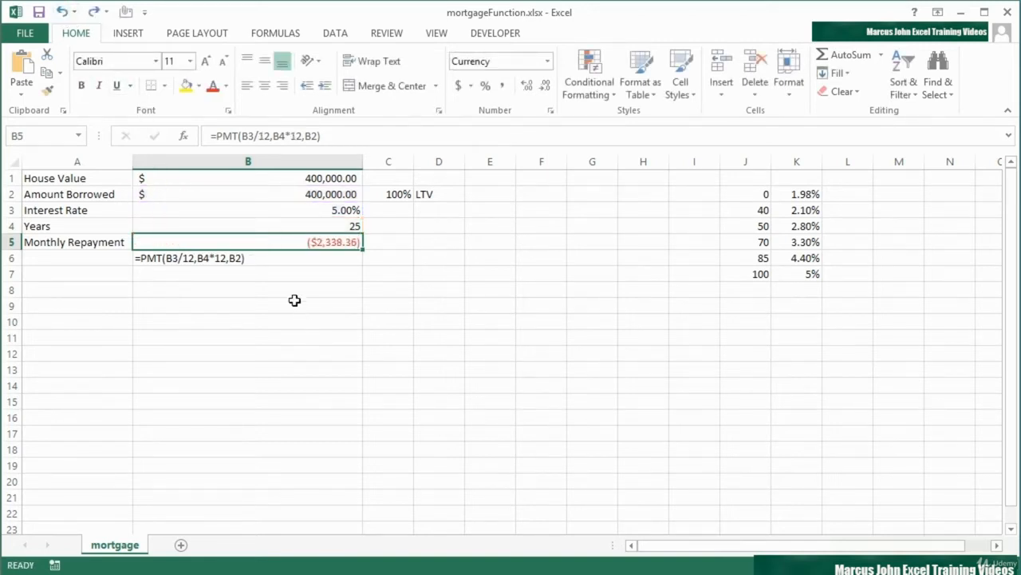
Step: Replace the text in B6 with =FORMULATEXT(B5) to show the repayment formula dynamically
click(261, 257)
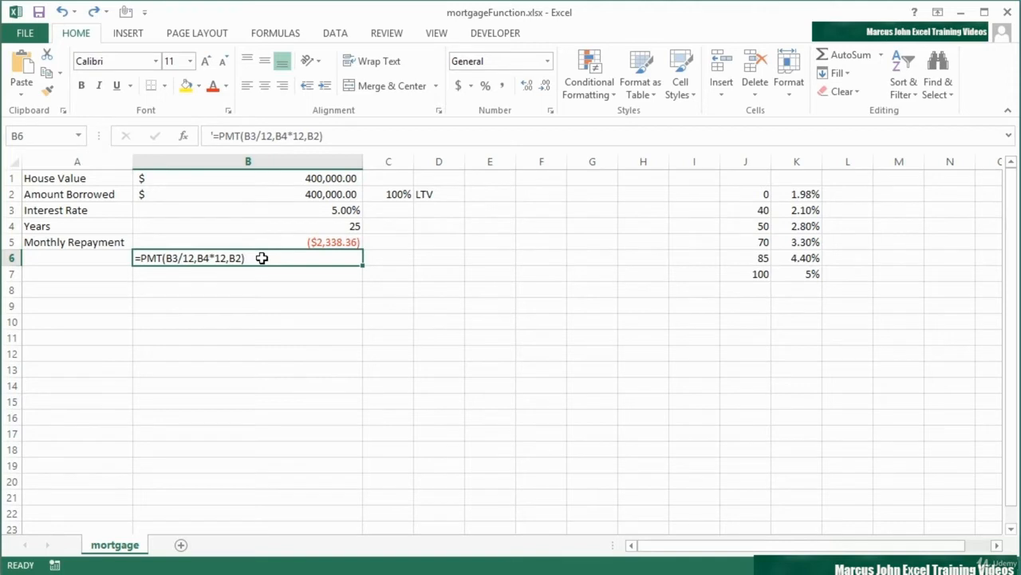
text(=)
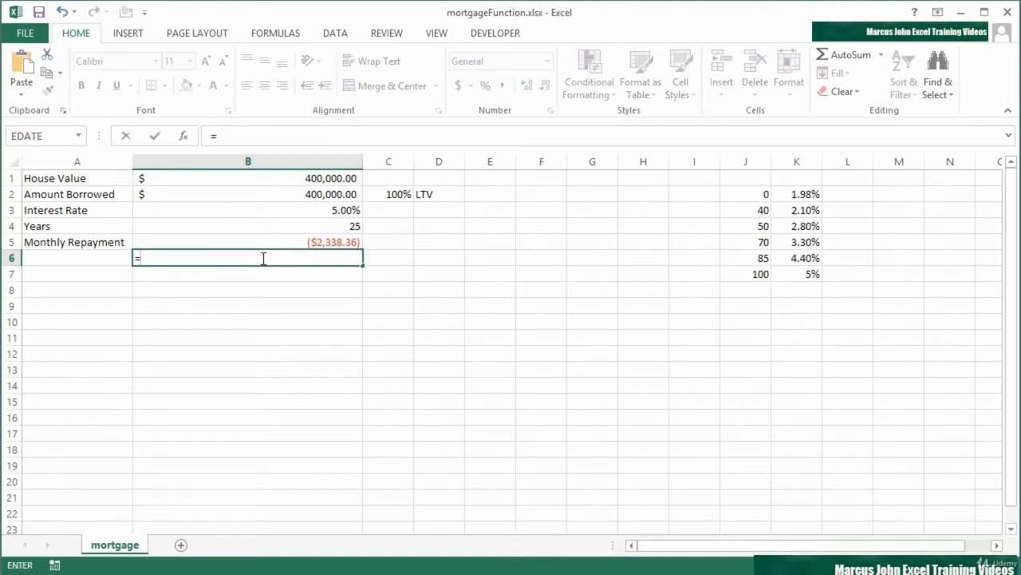
text(formula)
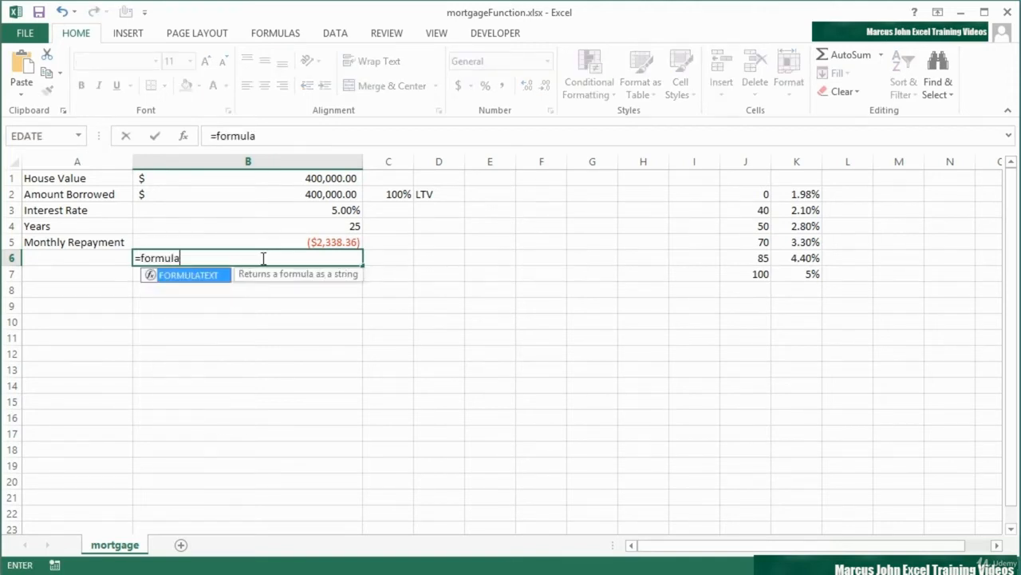
text(text()
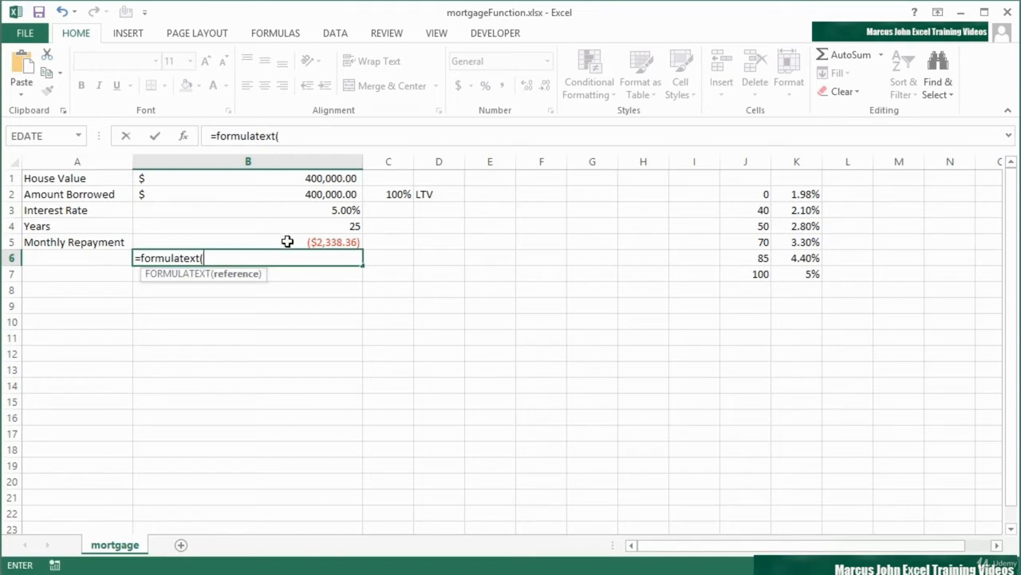
click(286, 241)
key(Return)
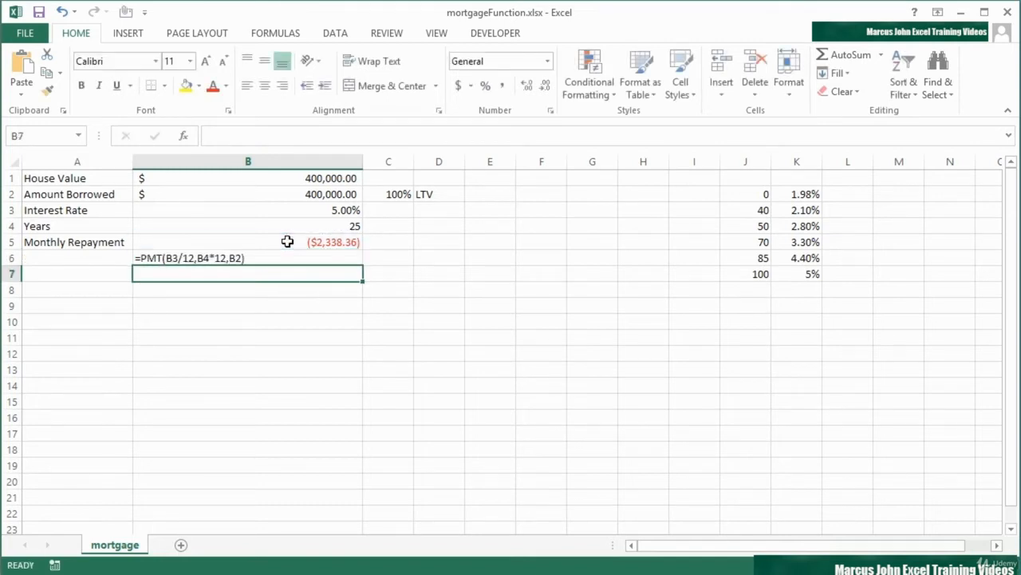
key(Up)
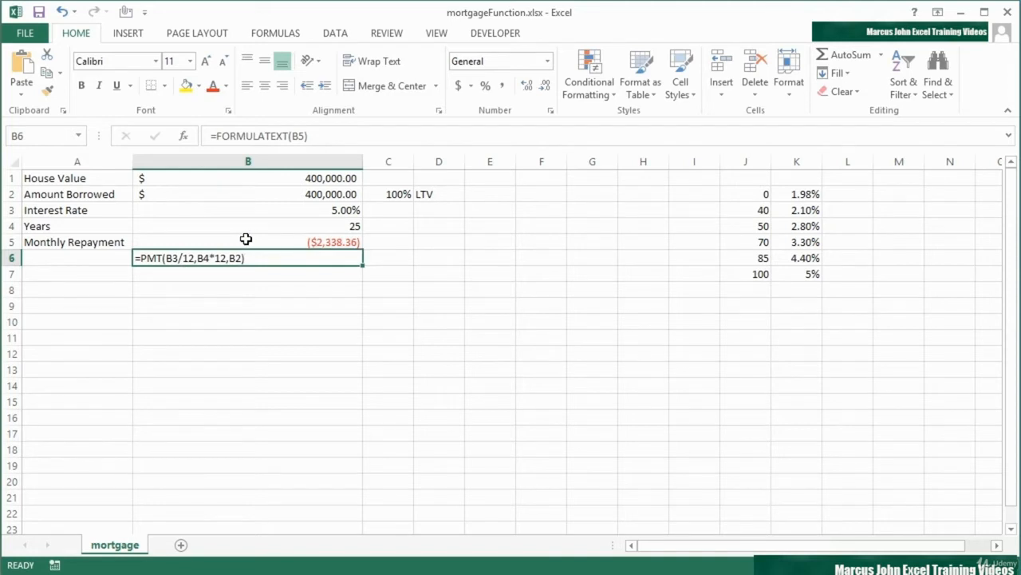
Step: Edit the repayment formula in B5 to use 52 periods per year: =PMT(B3/52,B4*52,B2)
double_click(246, 241)
click(223, 241)
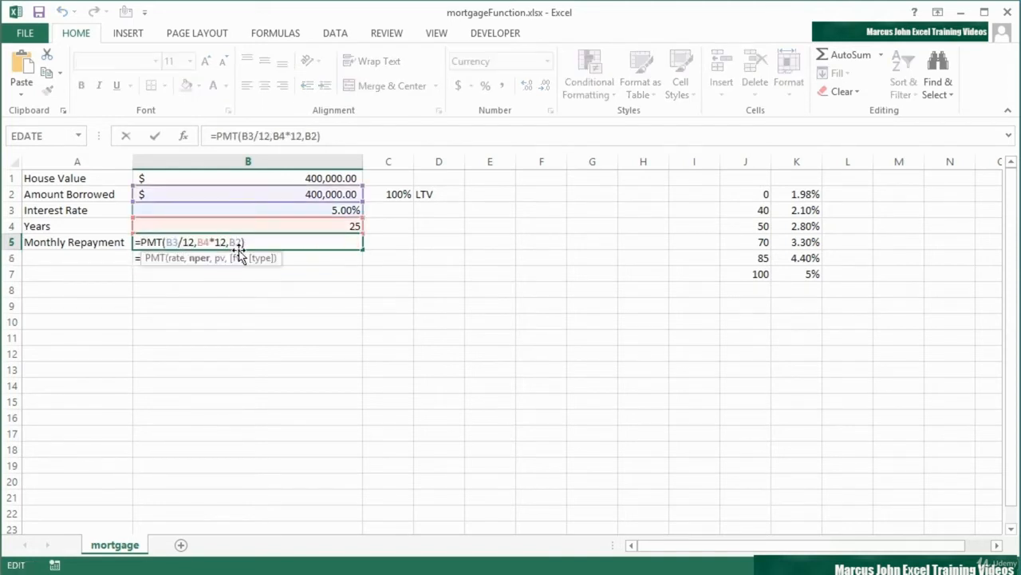
key(BackSpace)
text(5)
click(185, 242)
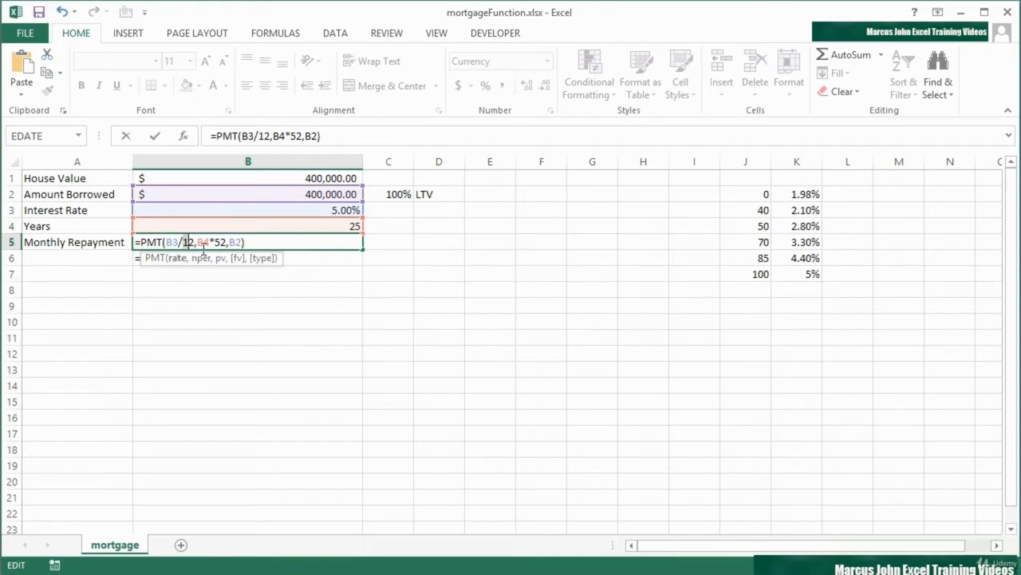
key(BackSpace)
text(5)
key(Return)
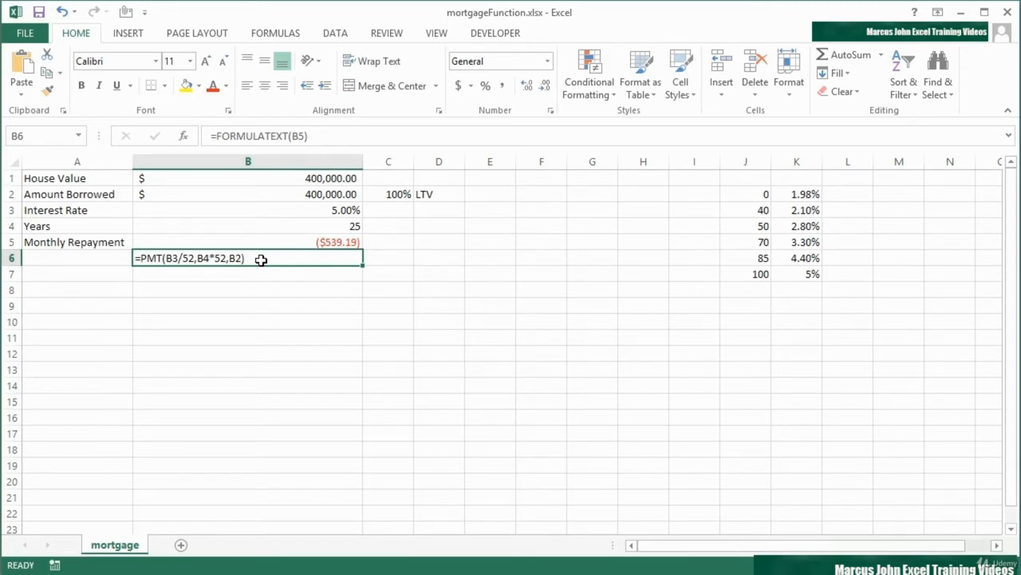
key(Return)
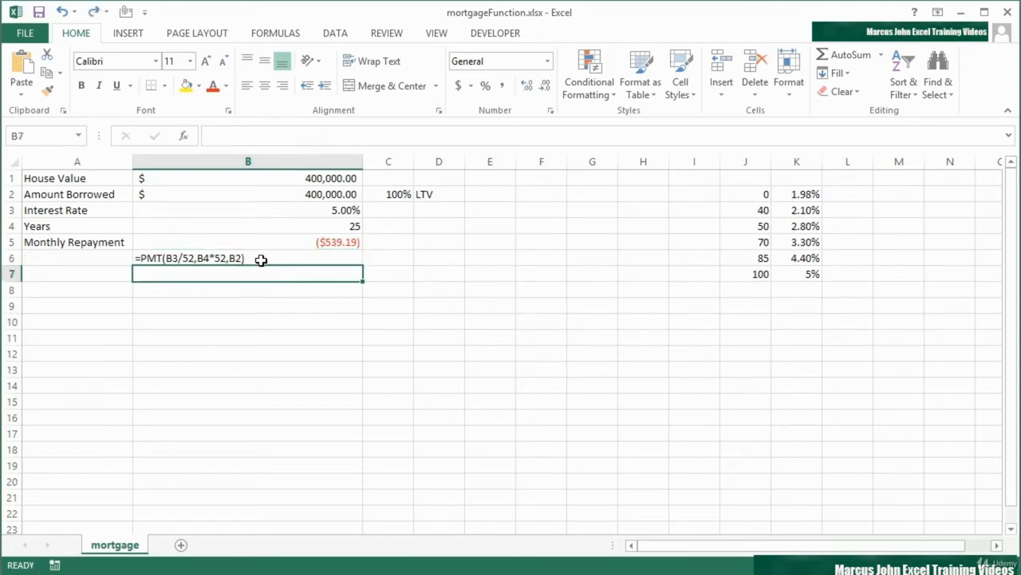
Step: Enter =FORMULATEXT(B3) in C3 to display the interest rate formula
click(342, 211)
click(395, 211)
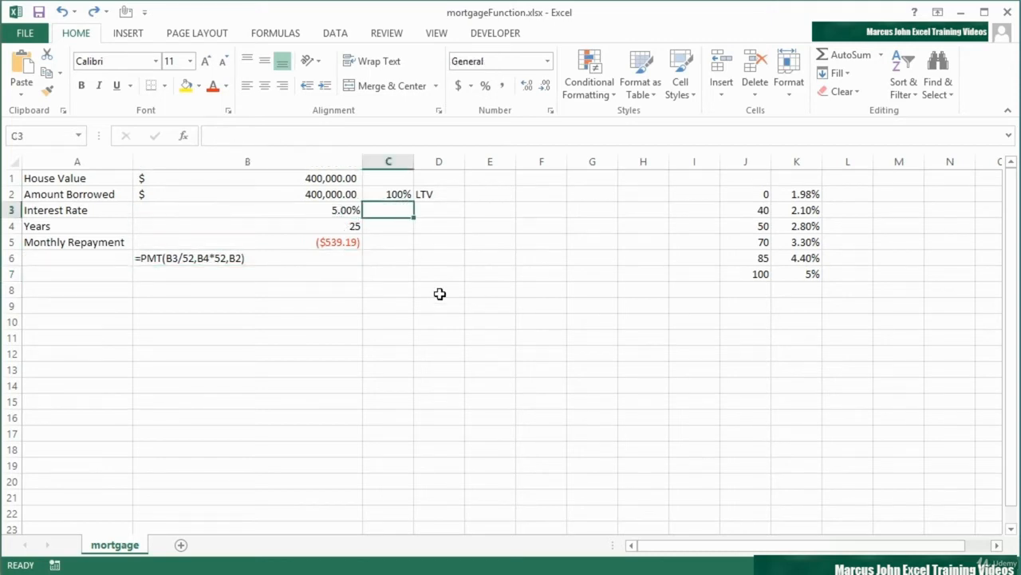
text(=formul)
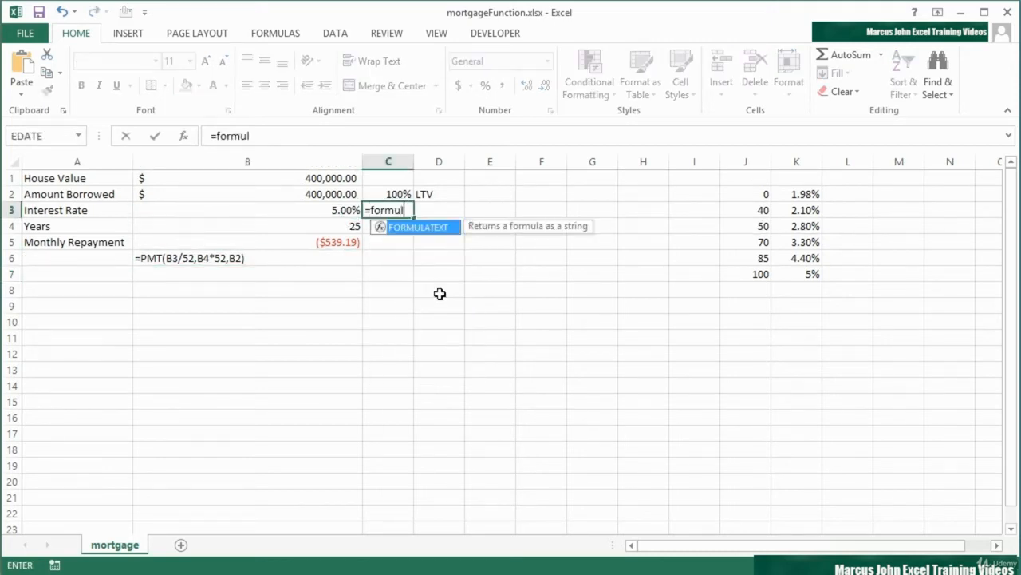
text(atext()
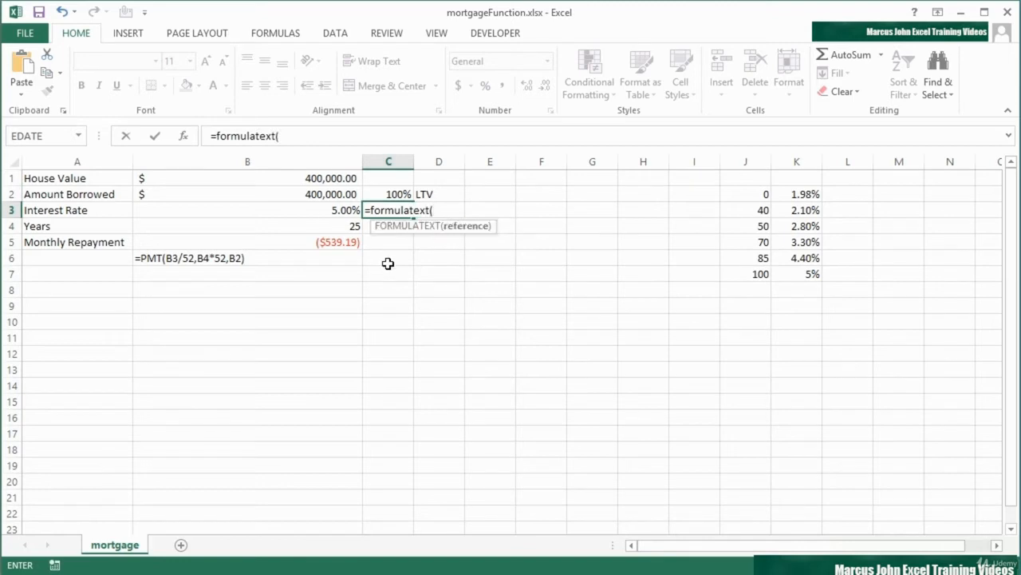
click(328, 211)
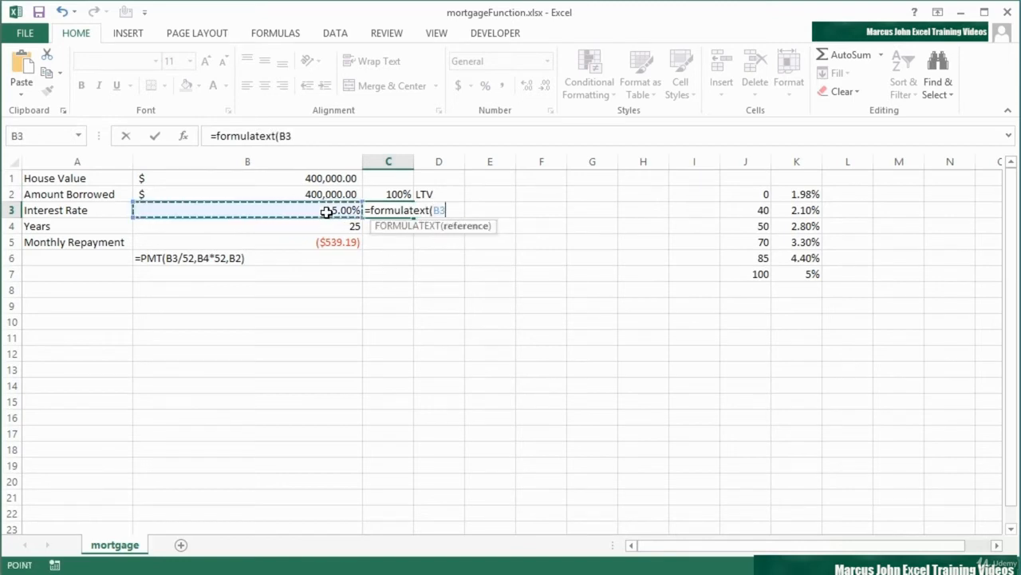
text())
key(Return)
key(Up)
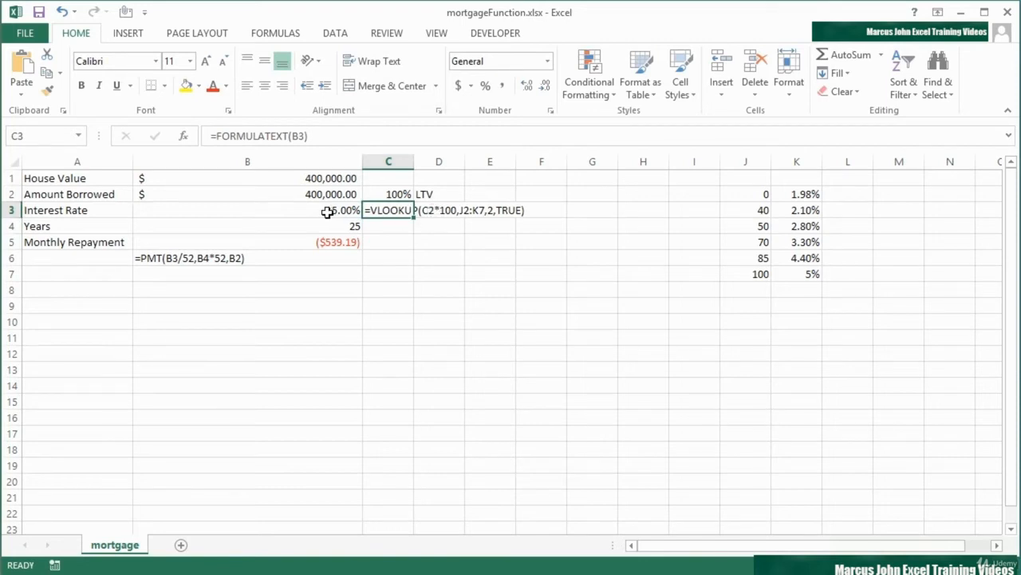
Step: Make the lookup range in the B3 interest rate formula absolute, as $J$2:$K$7
click(323, 211)
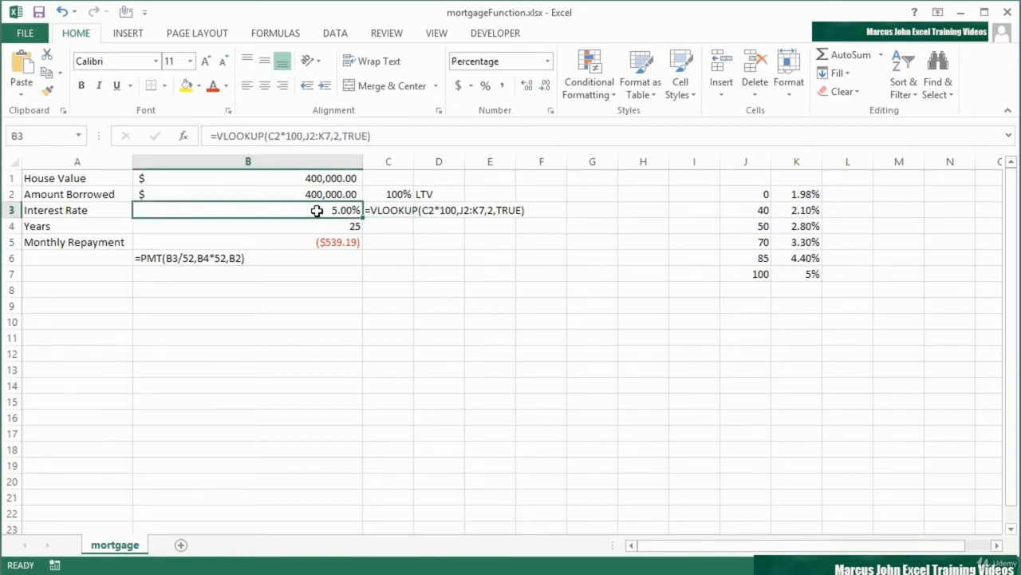
double_click(319, 212)
drag(230, 210, 253, 210)
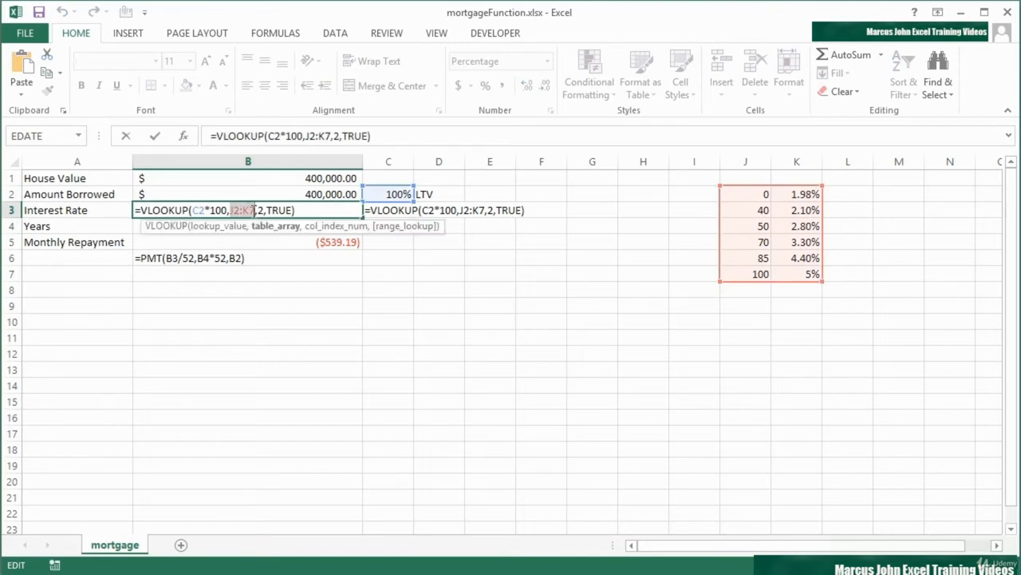
key(F4)
key(ctrl+Return)
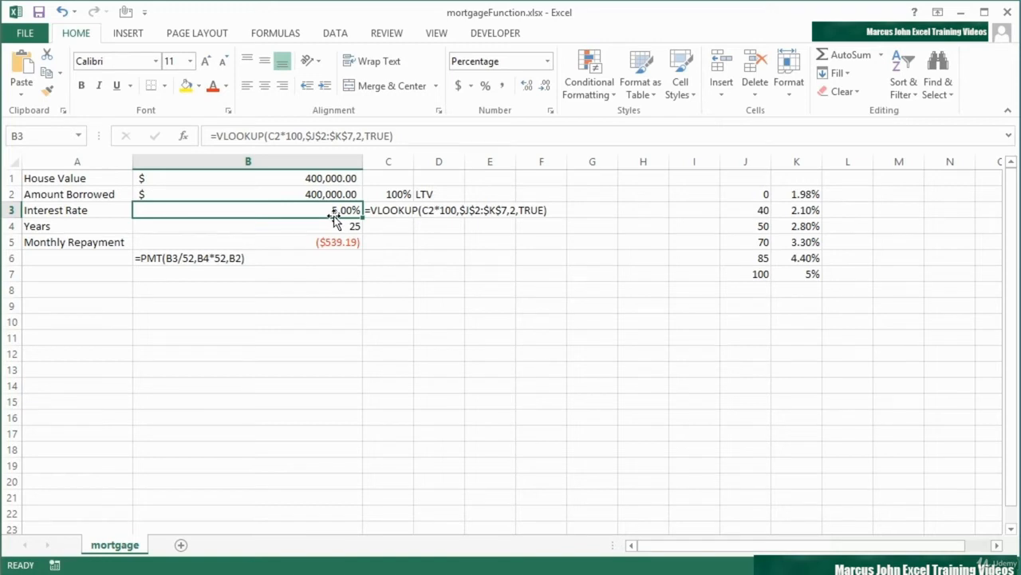
click(399, 228)
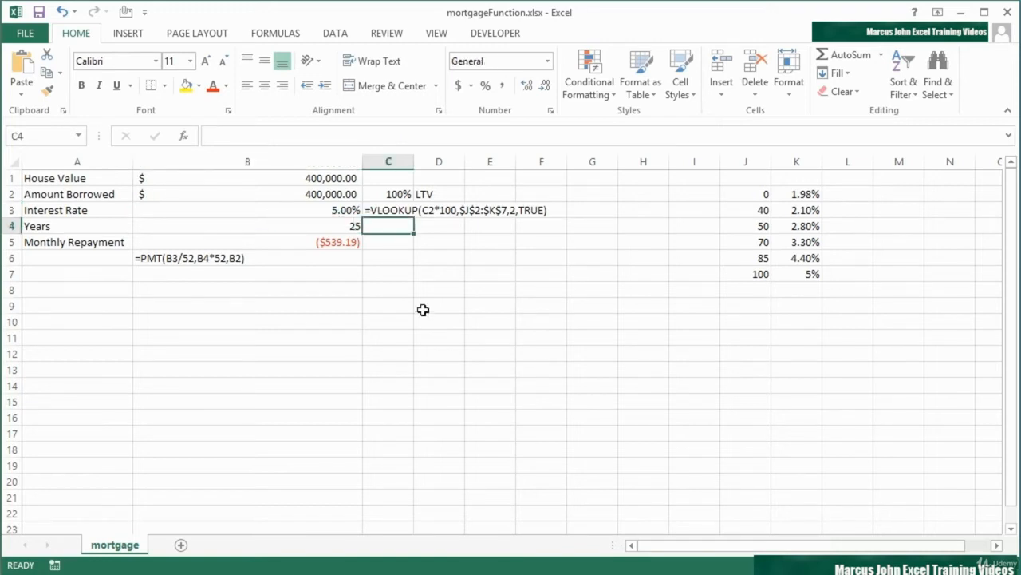
Step: Enter =FORMULATEXT(B4) in C4 beside the Years value
text(=formula)
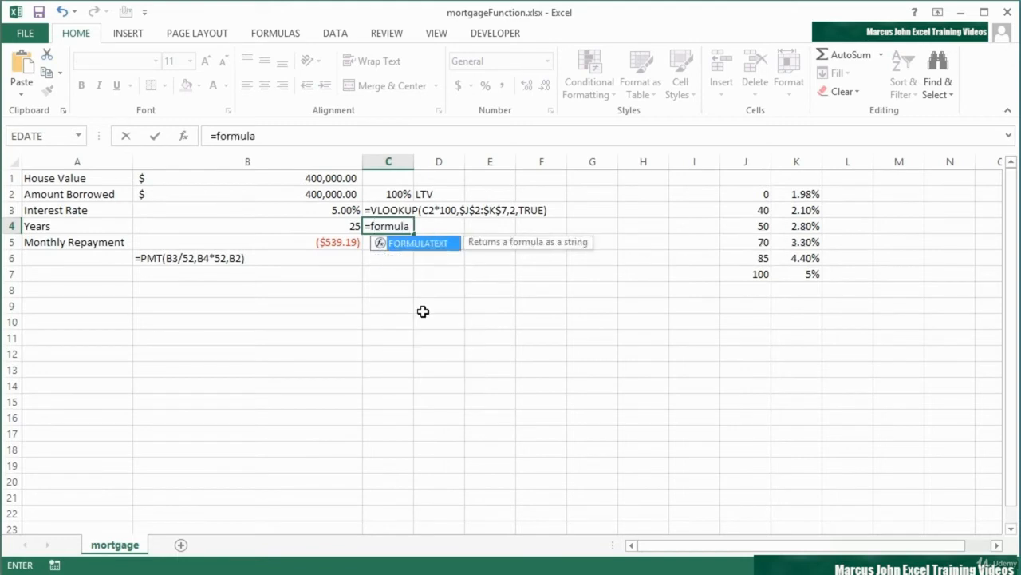
key(Tab)
click(318, 227)
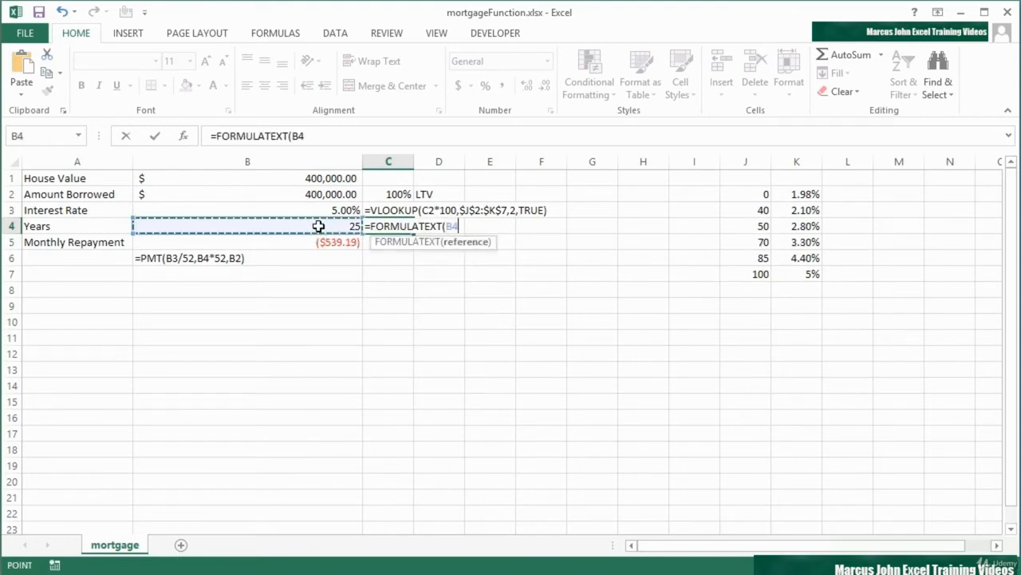
text())
key(Return)
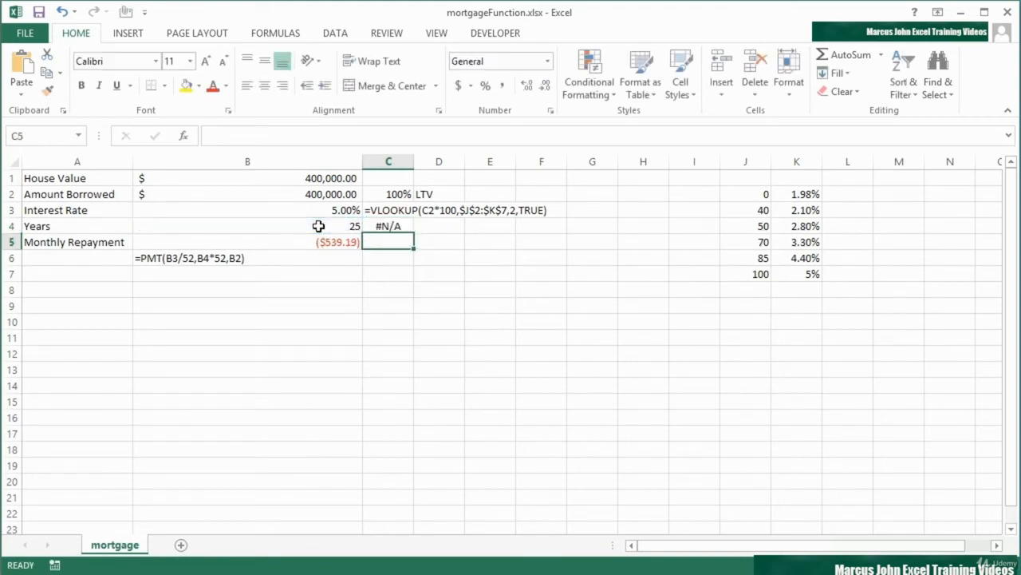
Step: Edit the C4 formula to begin with an IF whose logical test is ISFORMULA(B4), keeping FORMULATEXT(B4) as the value if true
key(Up)
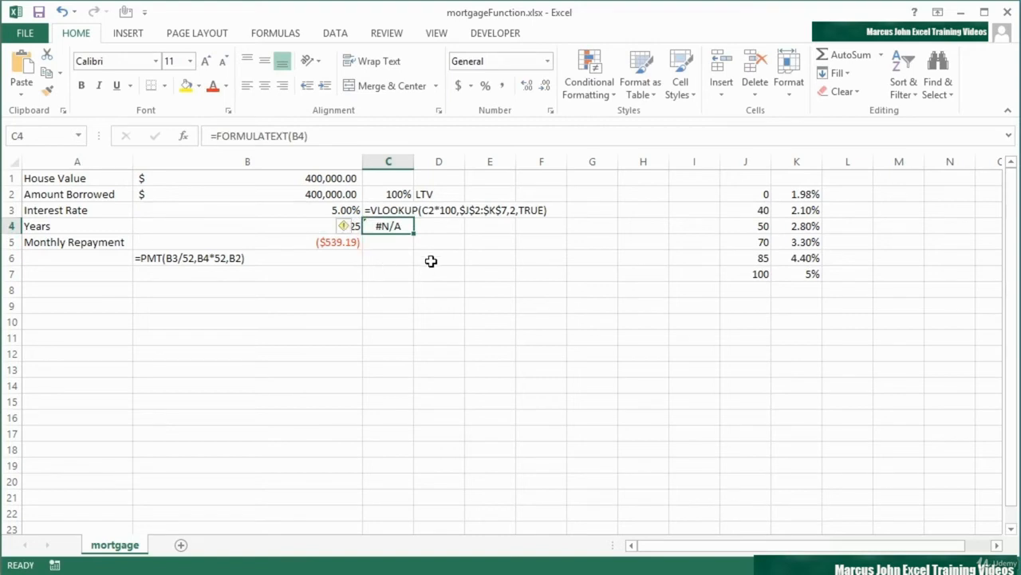
double_click(403, 227)
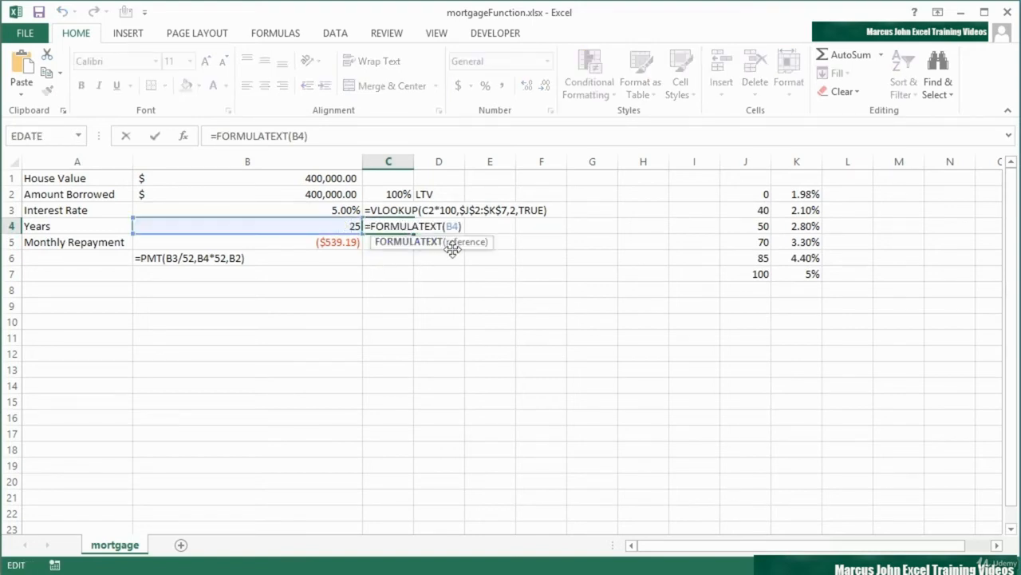
key(Left)
key(Left)
key(Left)
key(Left)
key(Left)
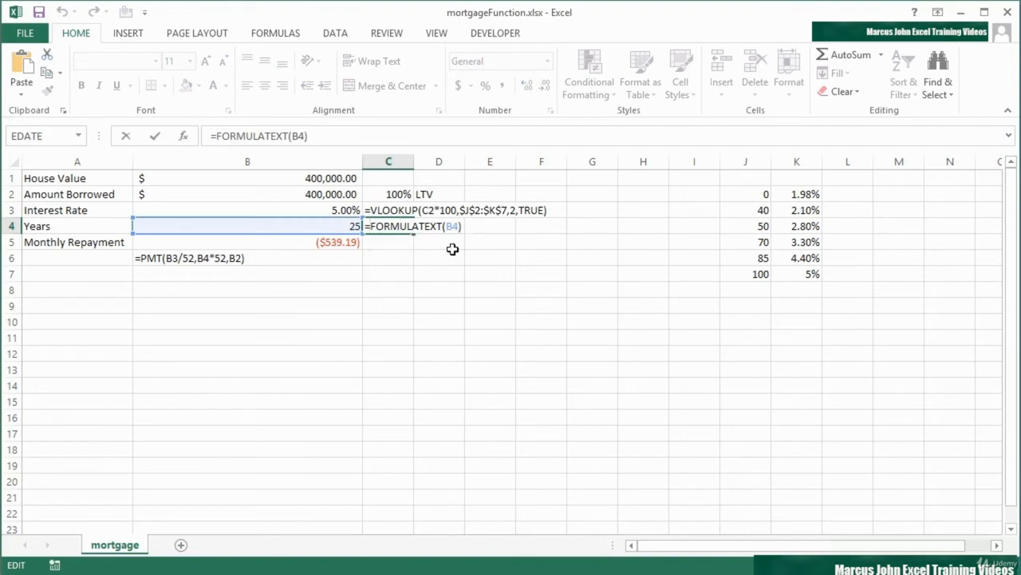
text(if()
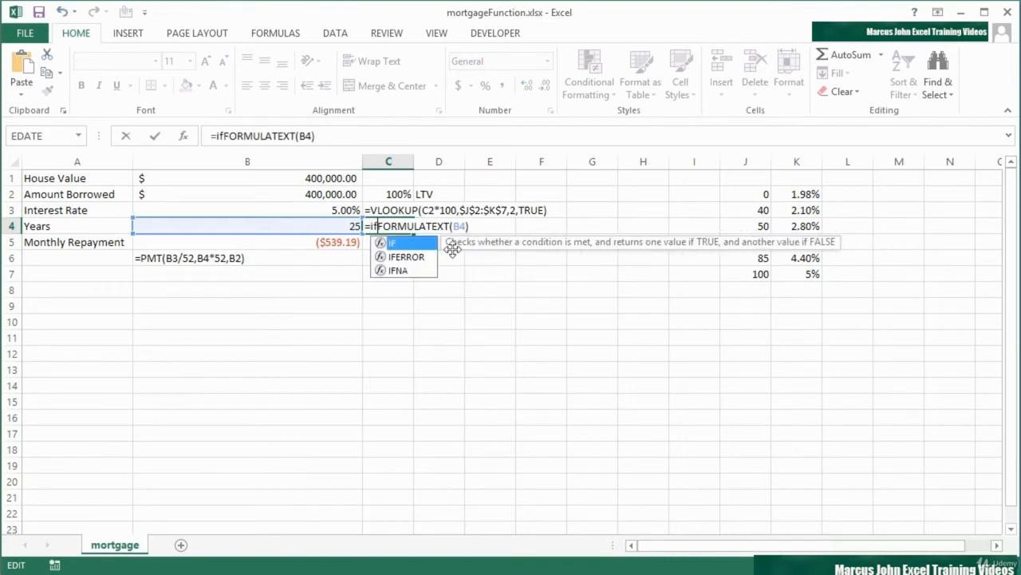
text(isformula)
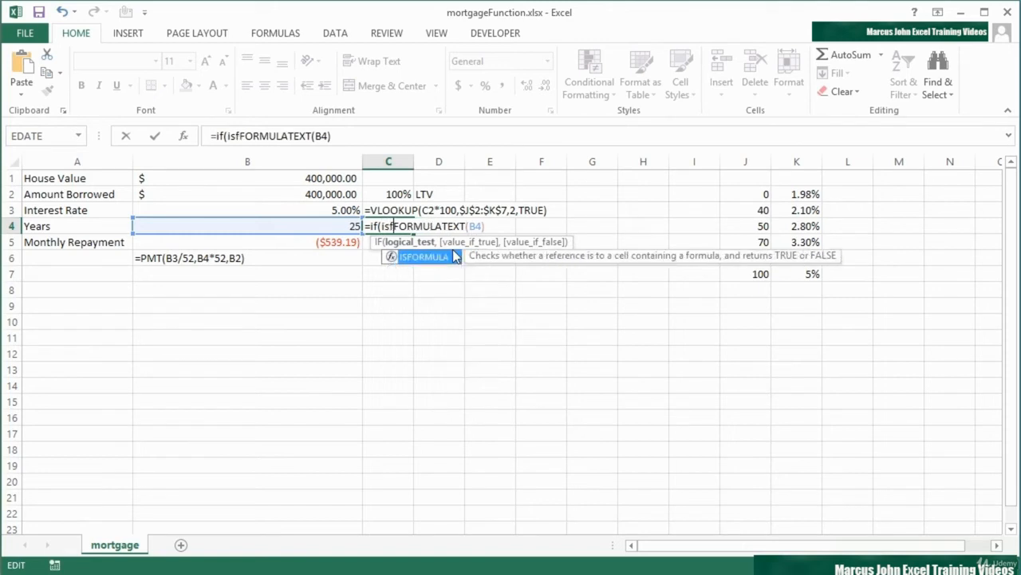
text(()
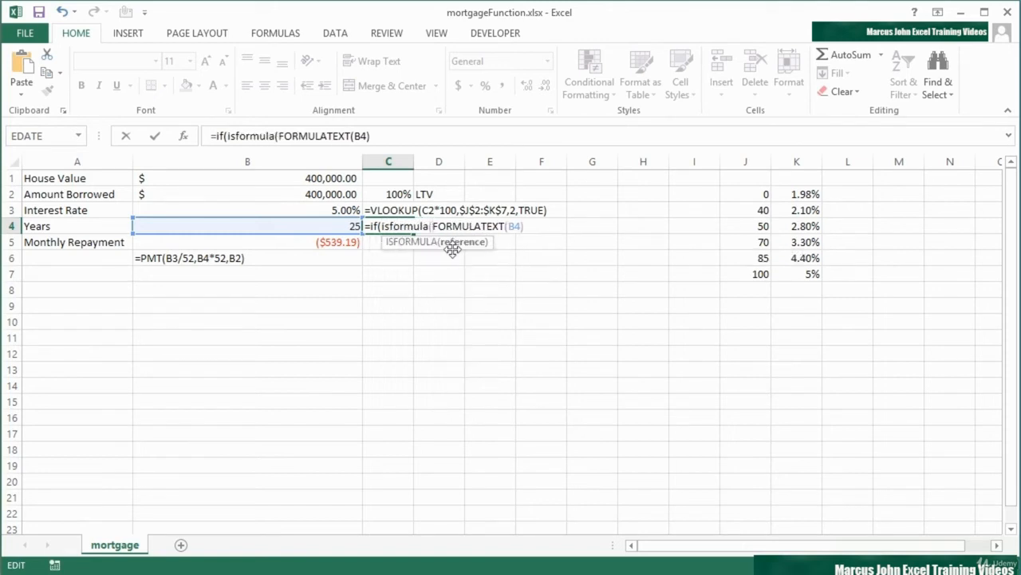
click(353, 226)
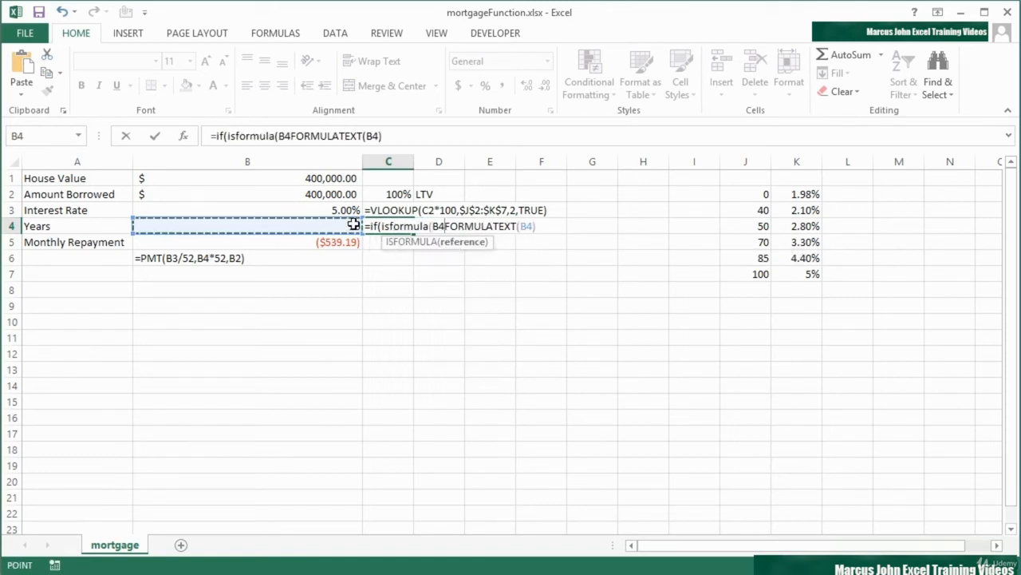
text(),)
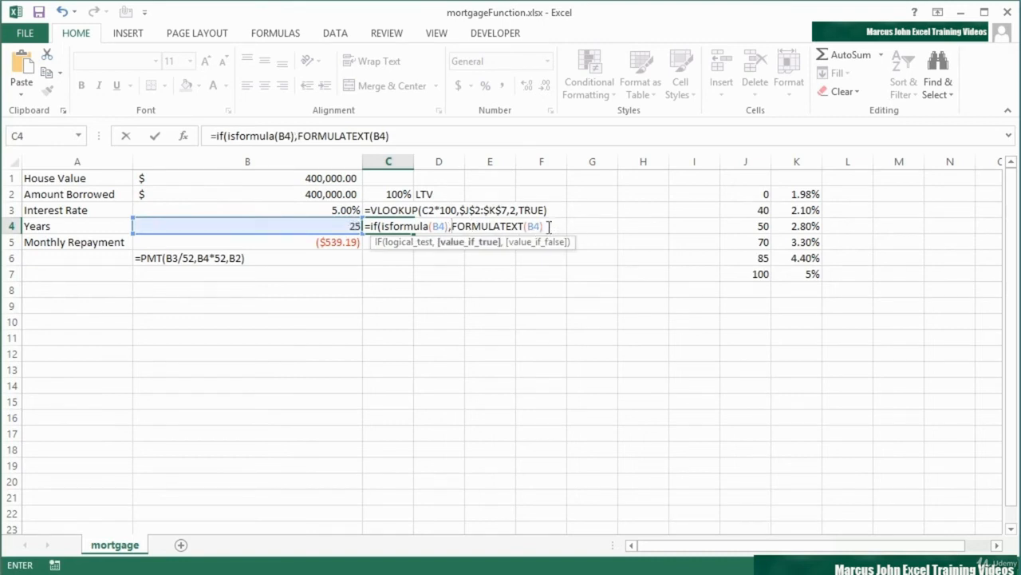
Step: Complete the IF formula in C4 with "-" as the value if false
click(547, 227)
text(,)
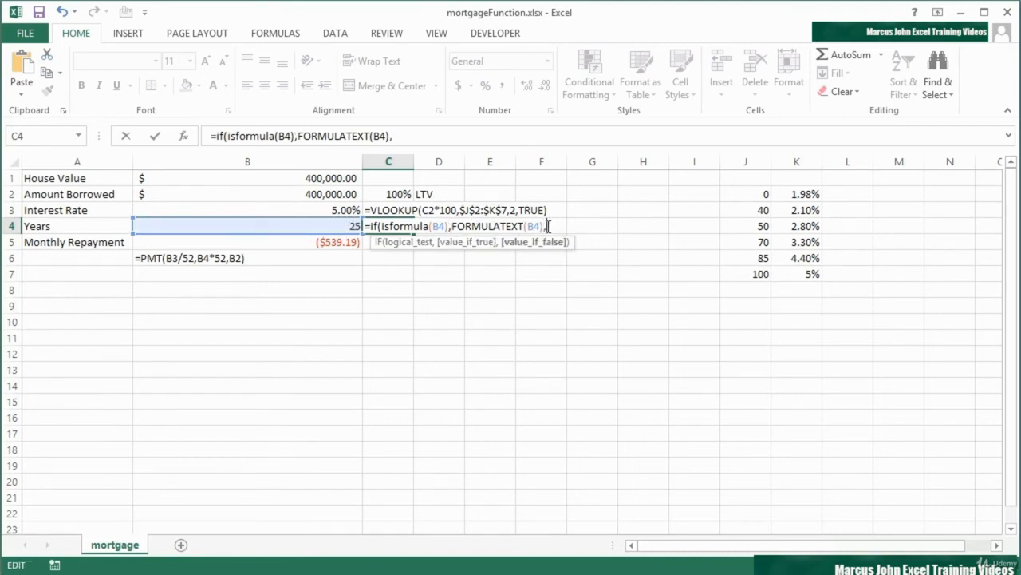
text("-"))
key(Return)
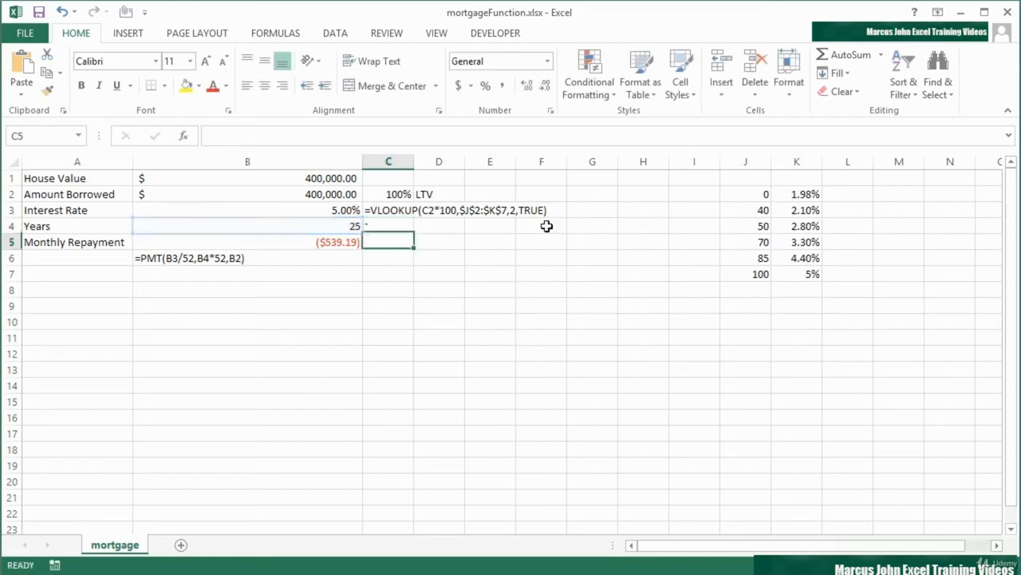
Step: Fill the IF formula from C4 up into C3, replacing the plain FORMULATEXT formula beside the interest rate
click(393, 226)
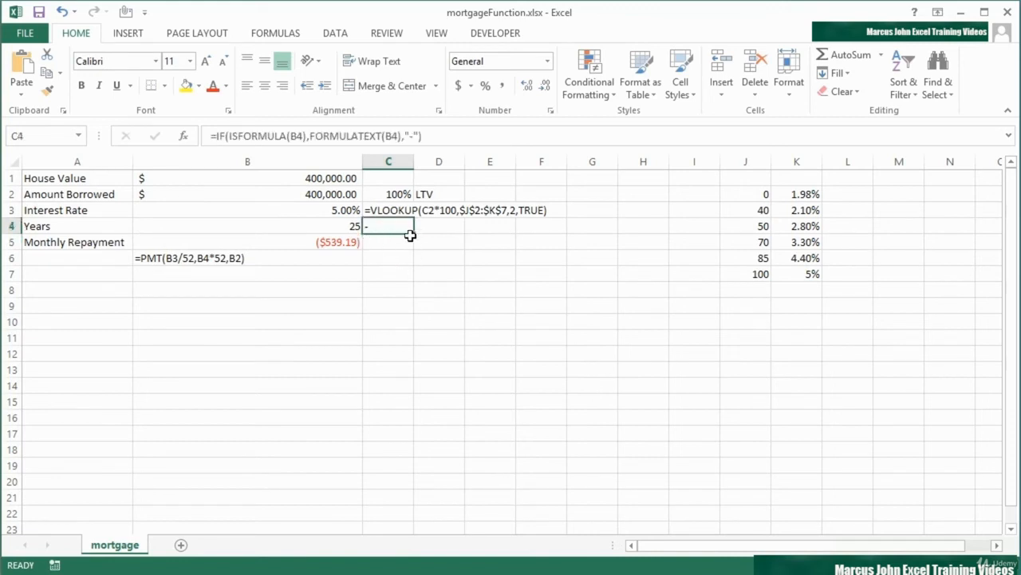
drag(414, 233, 411, 207)
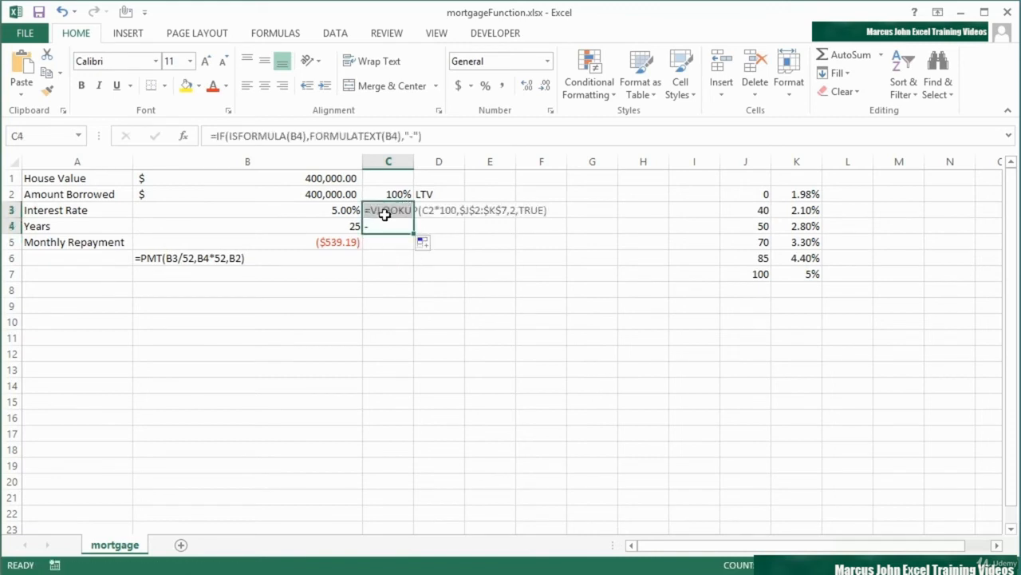
click(394, 212)
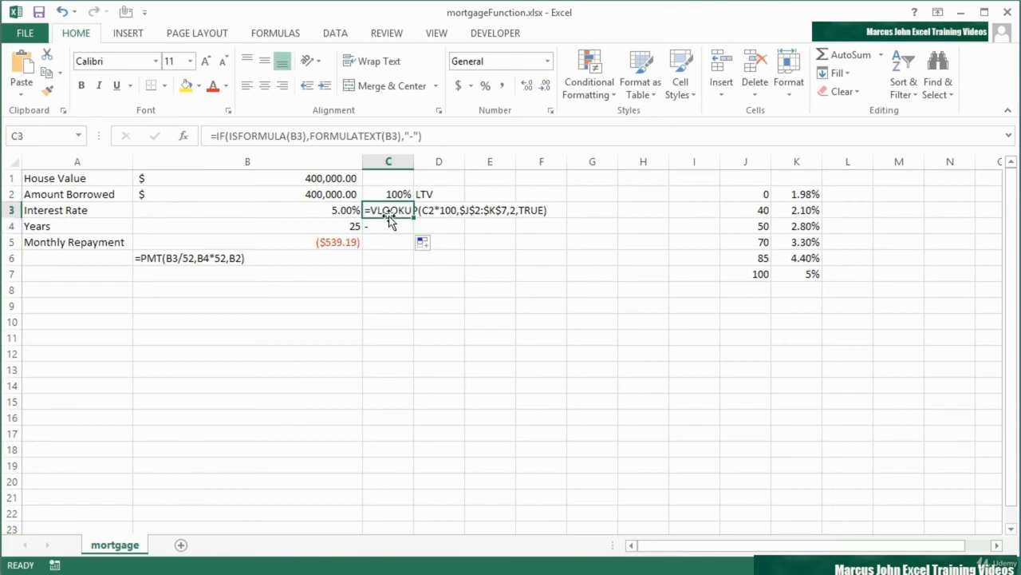
Step: Examine the arguments of the IF, ISFORMULA and FORMULATEXT formulas in C3 and C4
double_click(393, 214)
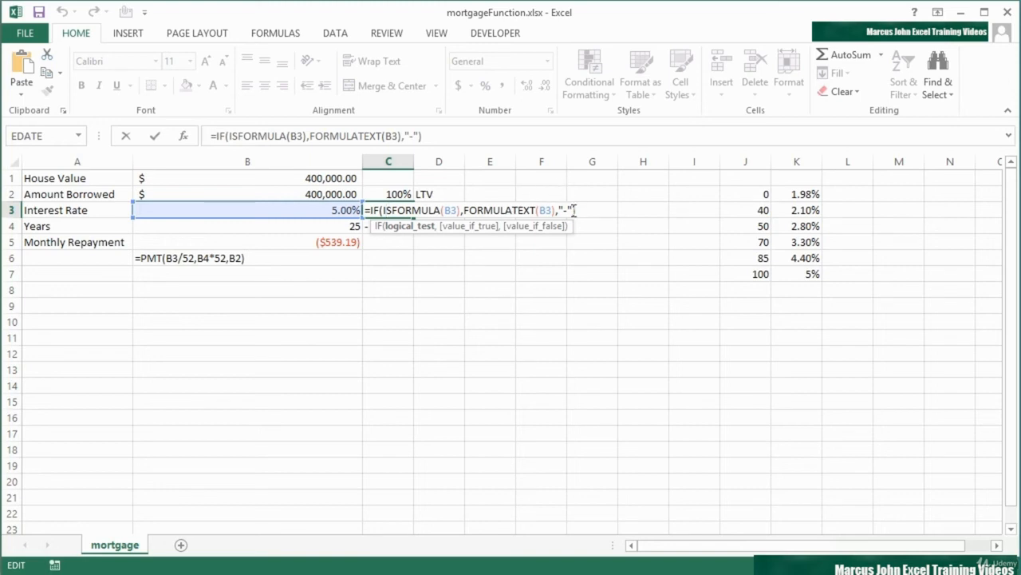
key(Return)
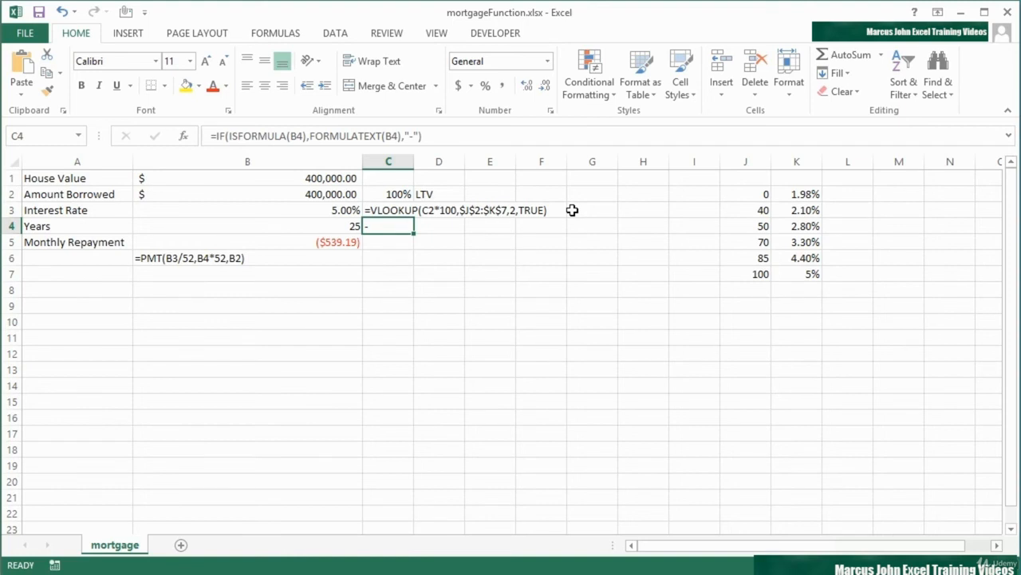
double_click(391, 226)
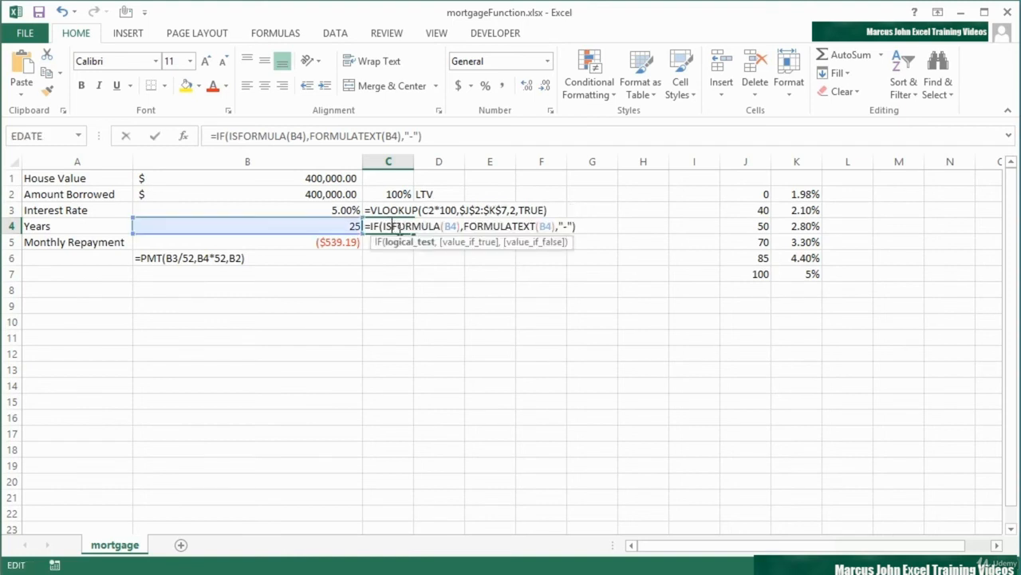